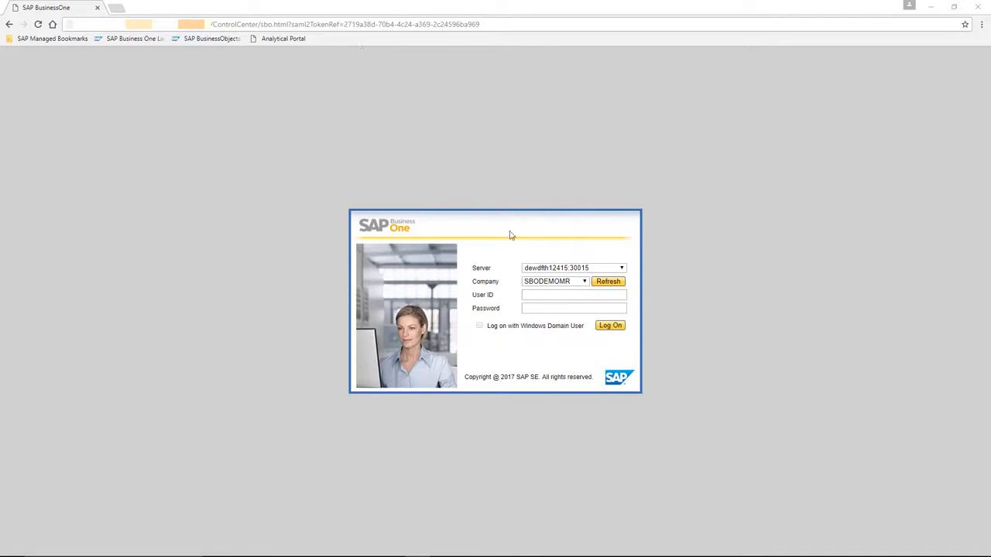
Step: Log on to the SBODEMOMR company with the user ID manager and the account password
click(574, 296)
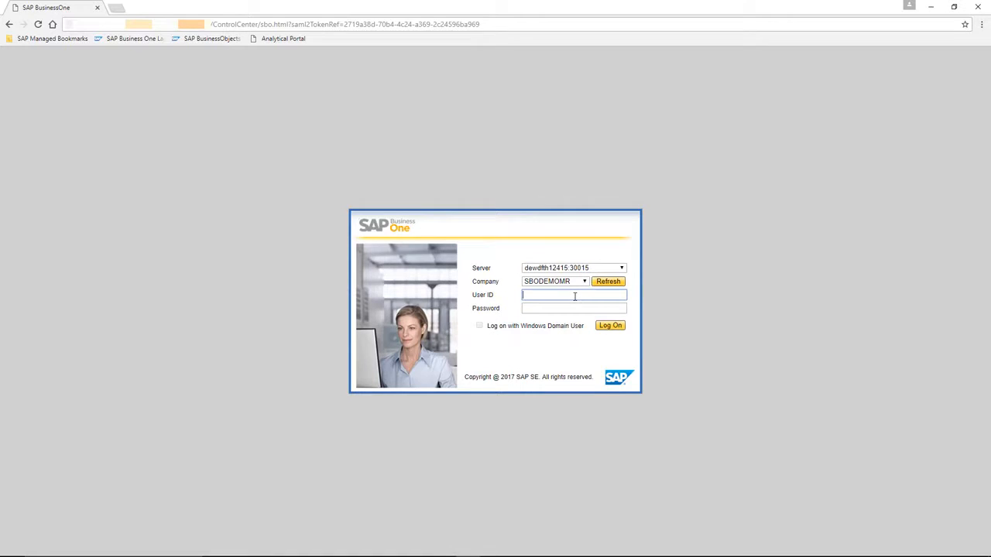
text(manager)
key(Tab)
click(609, 325)
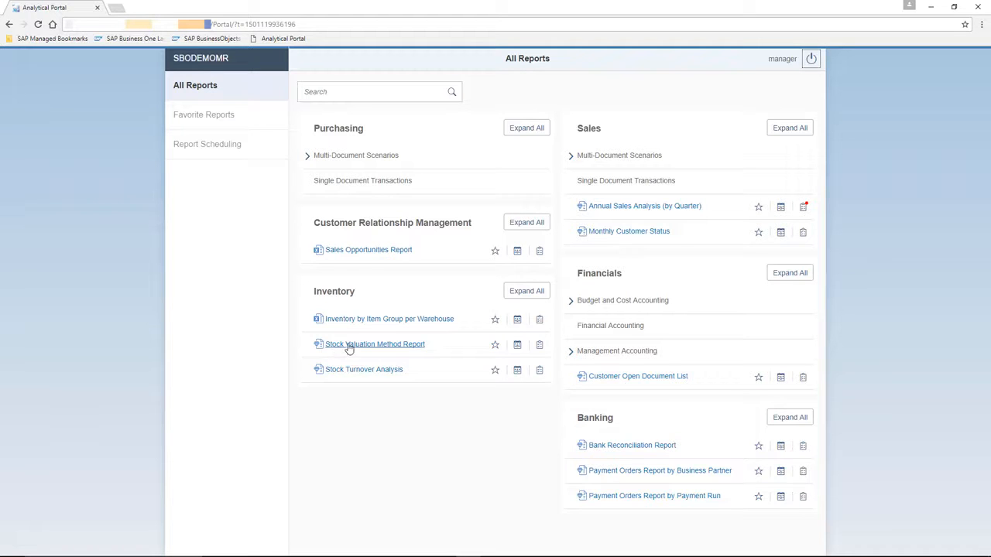
Step: Mark the Sales Opportunities Report and Annual Sales Analysis (by Quarter) as favorites, and show the favorite reports
click(494, 256)
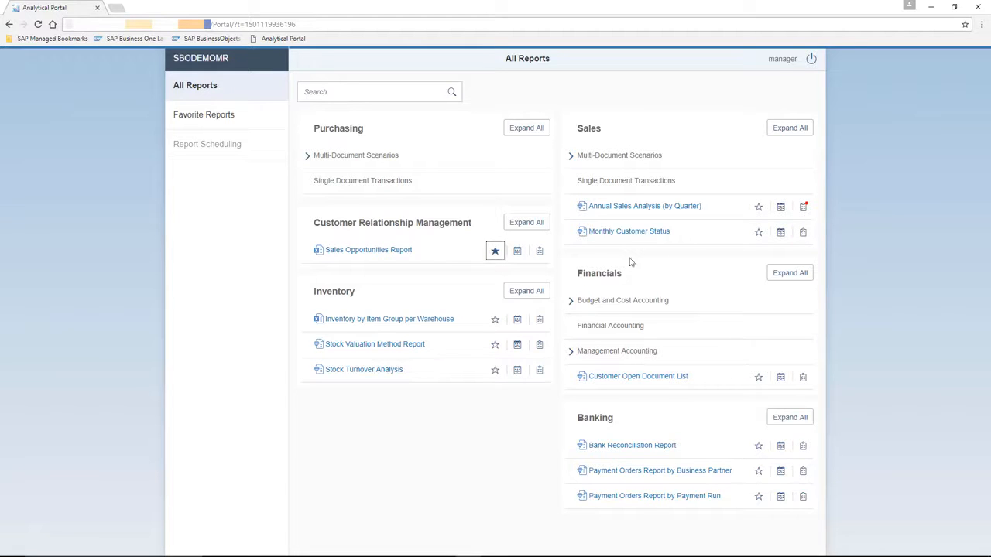
click(758, 209)
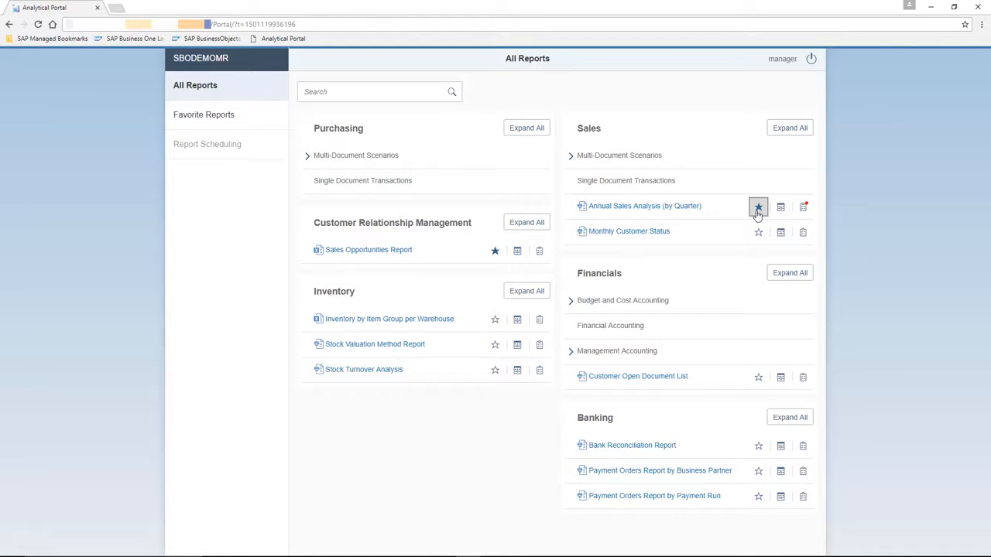
click(225, 118)
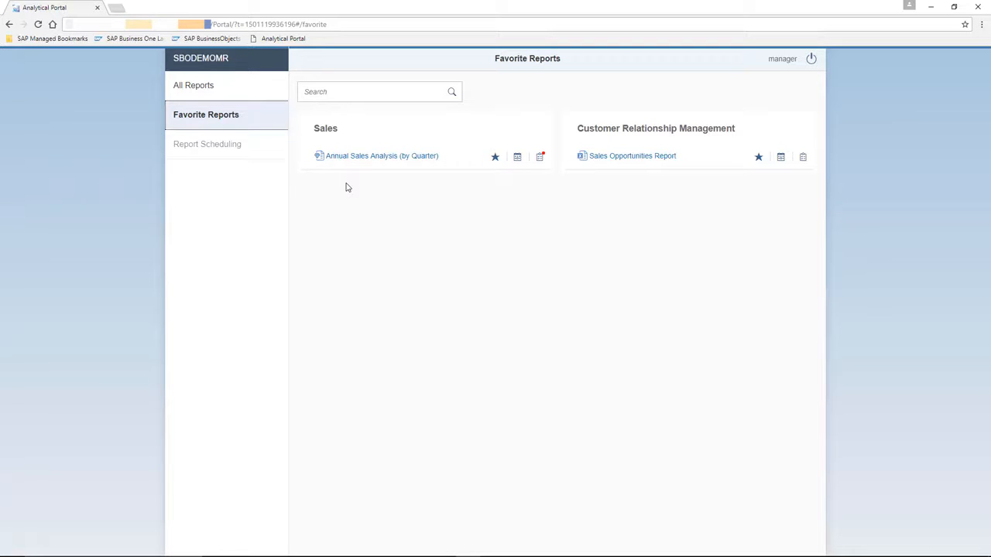
Step: Run the Annual Sales Analysis (by Quarter) report for posting year 2017 and the Customers group
click(221, 93)
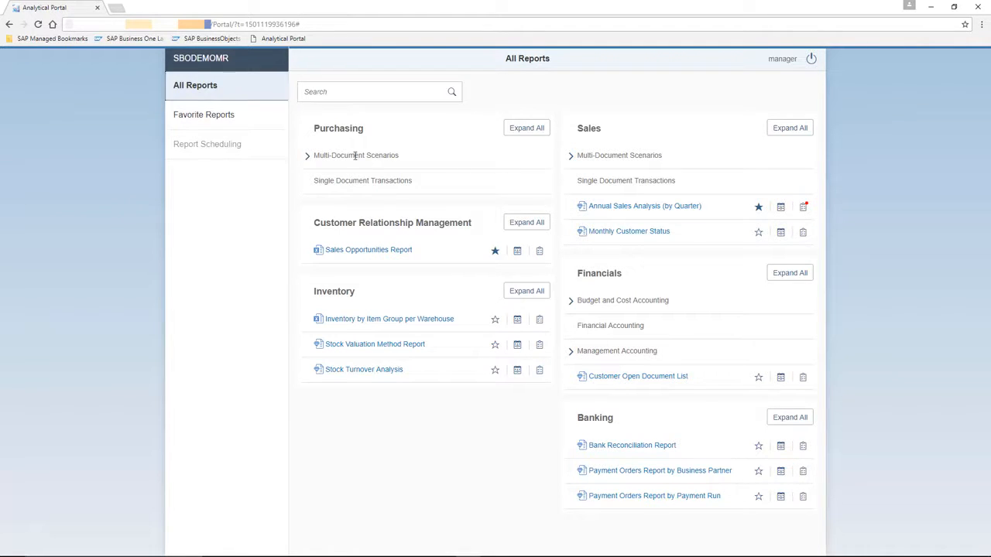
click(685, 211)
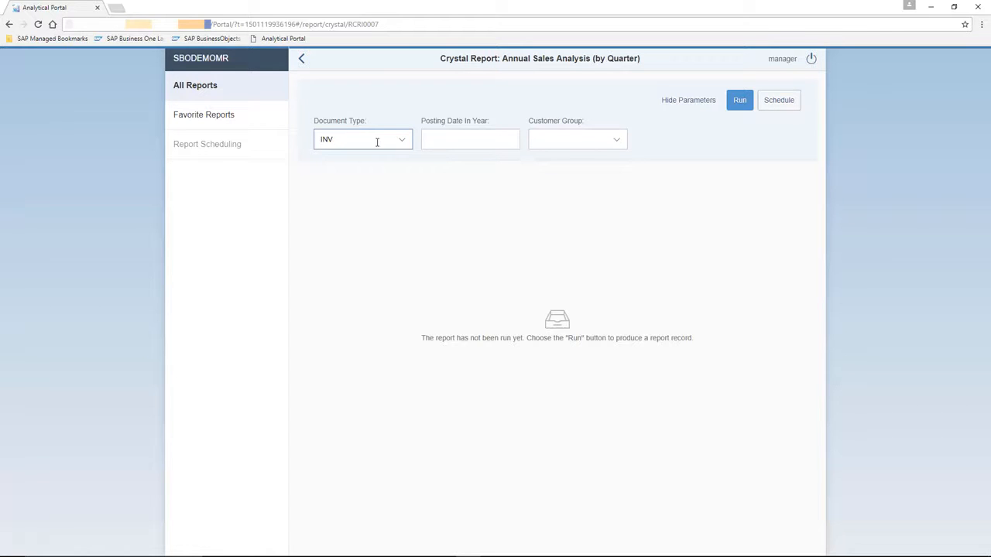
click(440, 139)
text(2017)
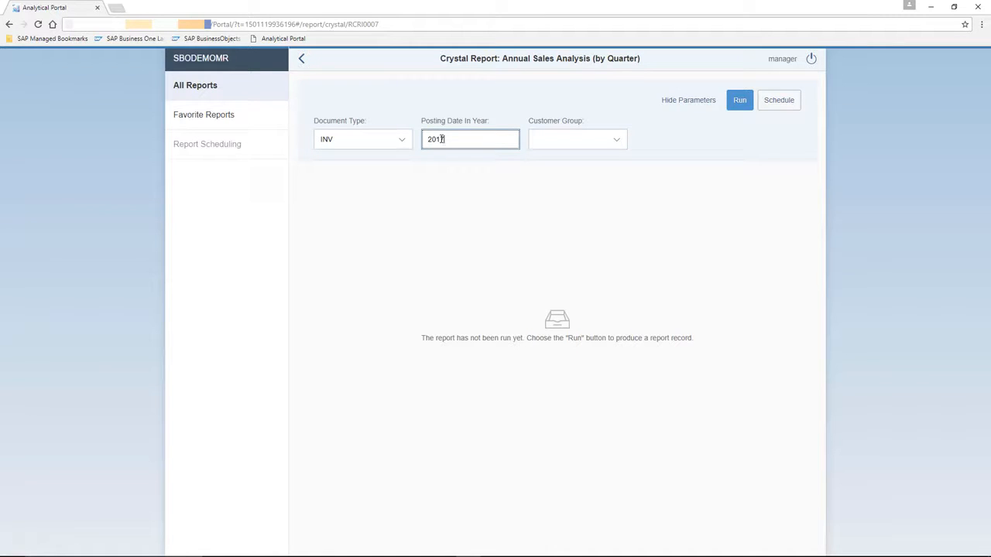
click(613, 141)
click(577, 181)
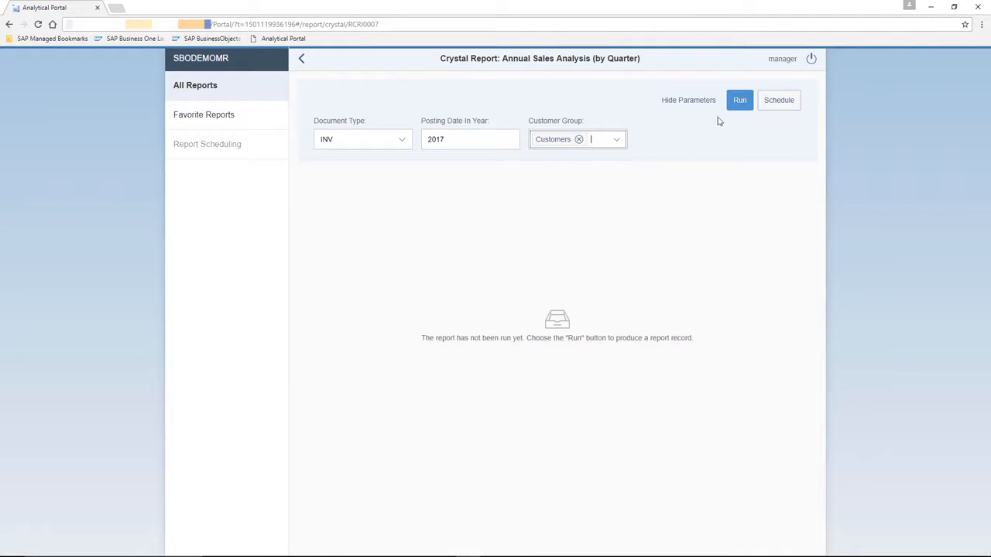
click(739, 101)
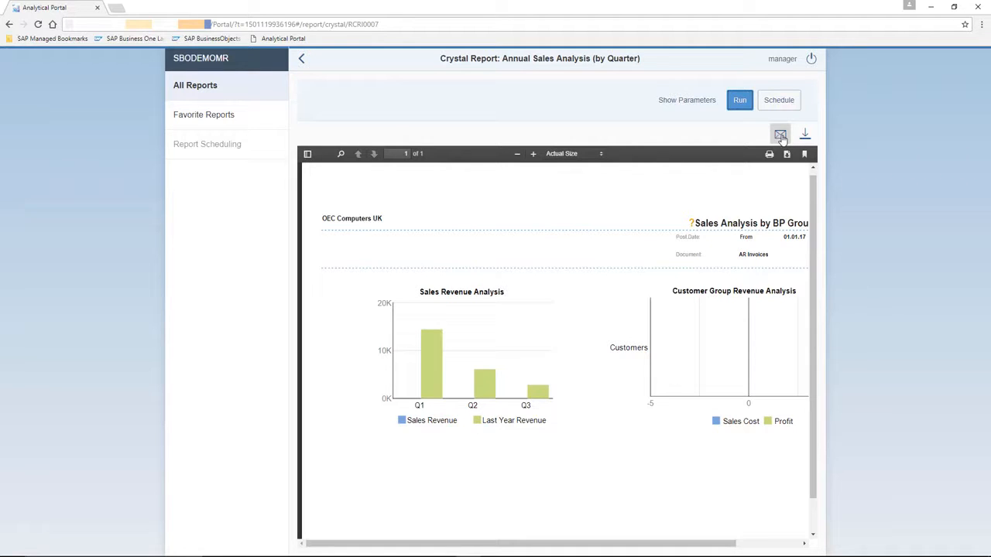
Step: View the running history of the Annual Sales Analysis (by Quarter) report and return to all reports
click(206, 95)
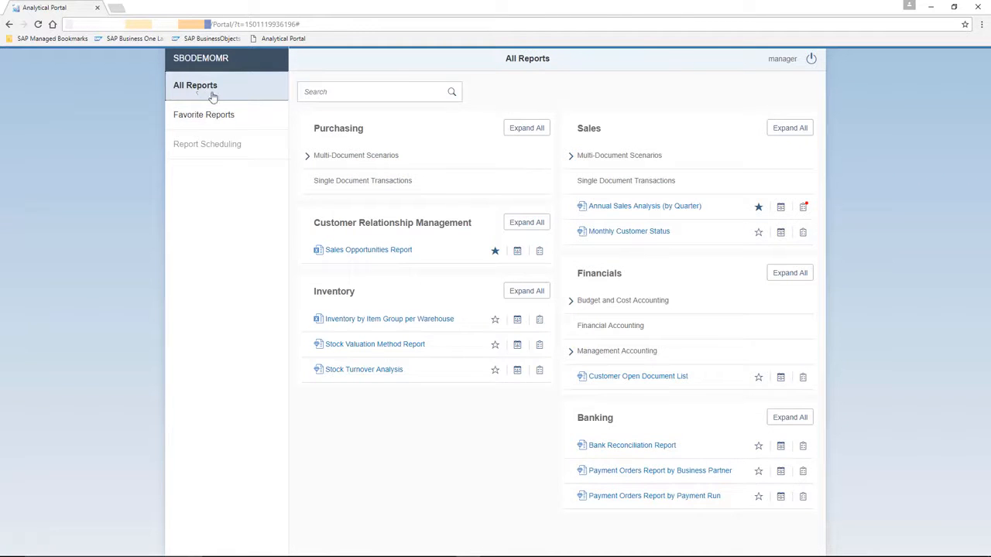
click(803, 210)
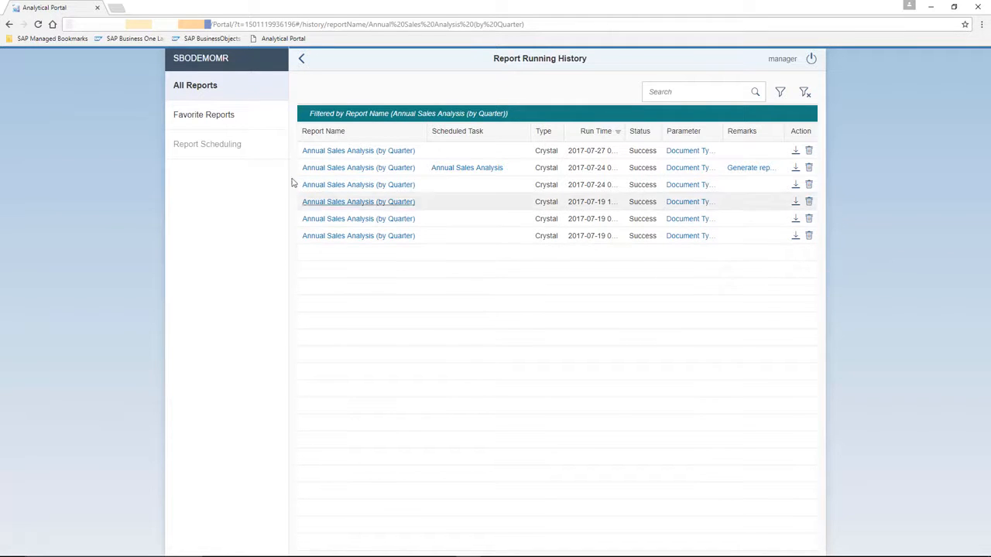
click(205, 92)
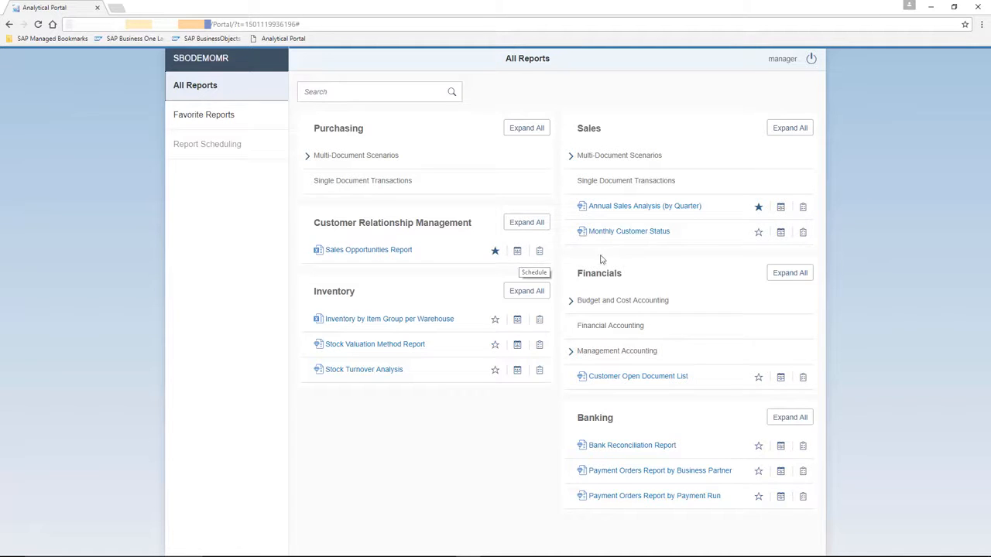
Step: Start a schedule for Annual Sales Analysis (by Quarter) with posting year 2017 and customer group Customers
click(781, 207)
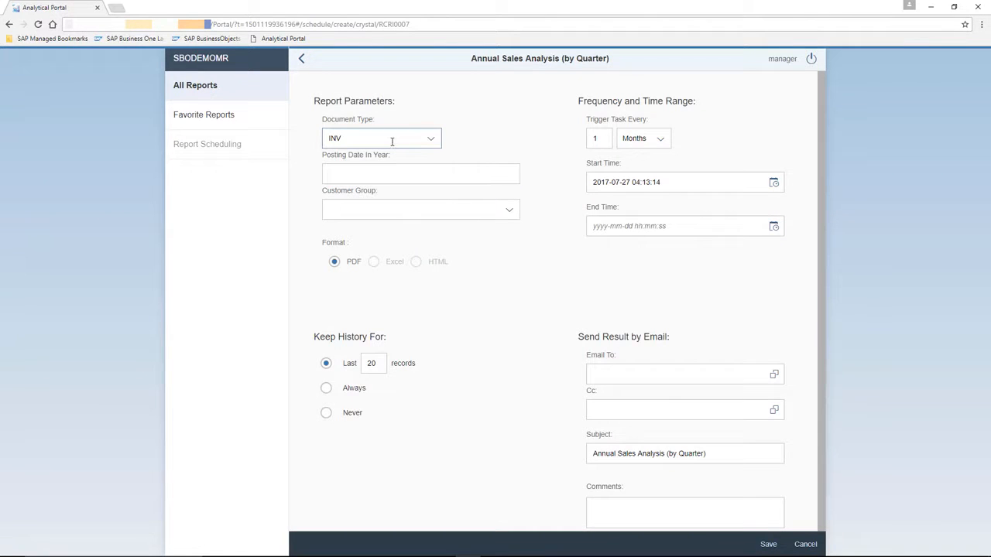
click(389, 166)
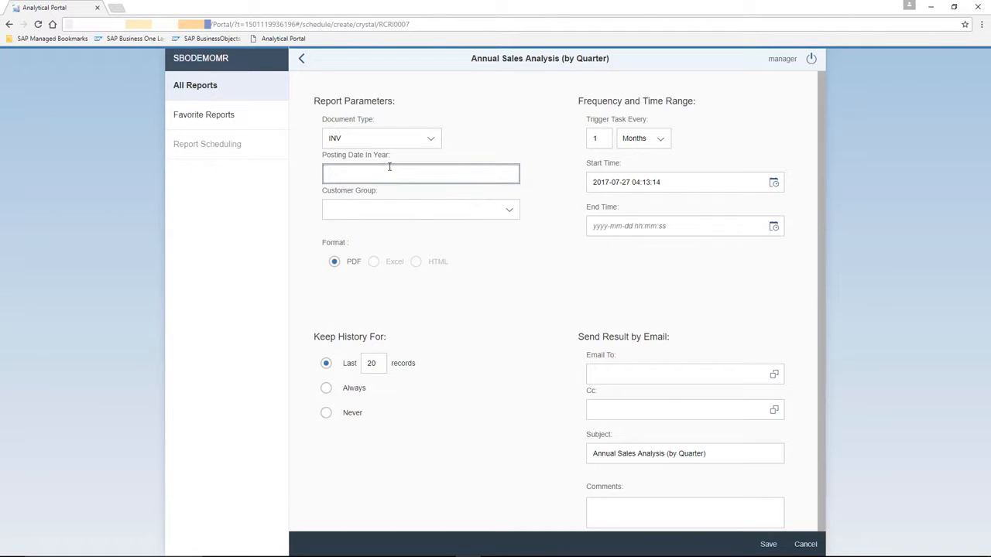
text(2017)
click(459, 205)
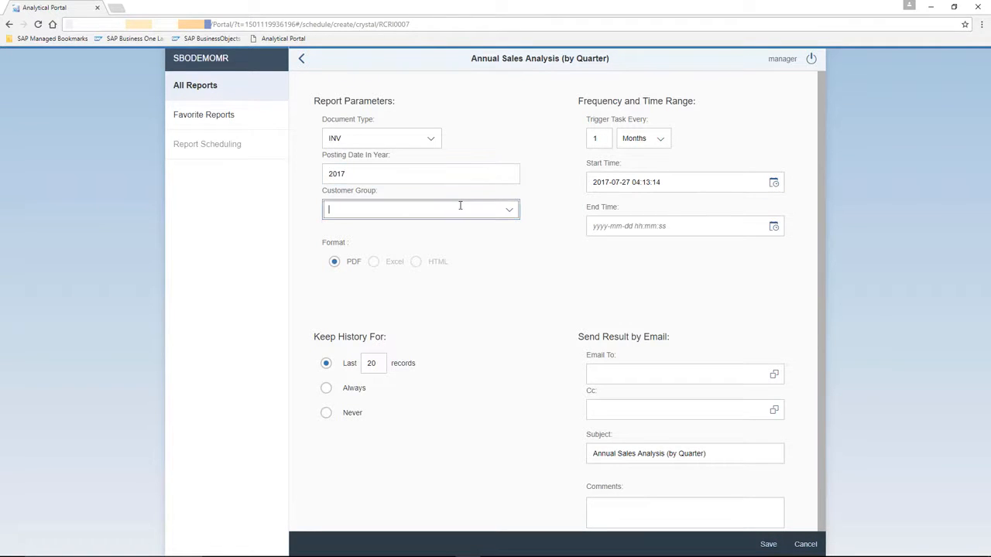
click(509, 209)
click(364, 252)
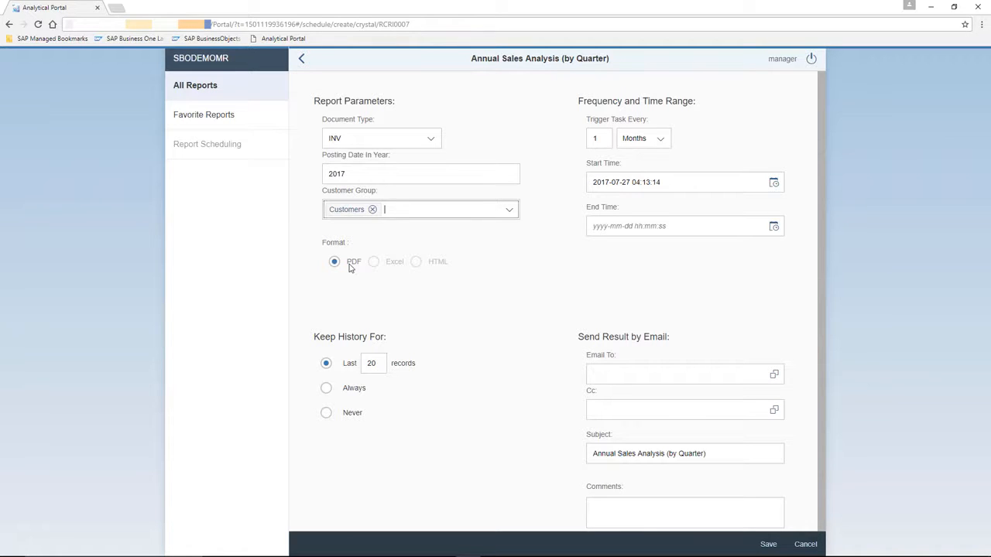
click(660, 142)
click(650, 161)
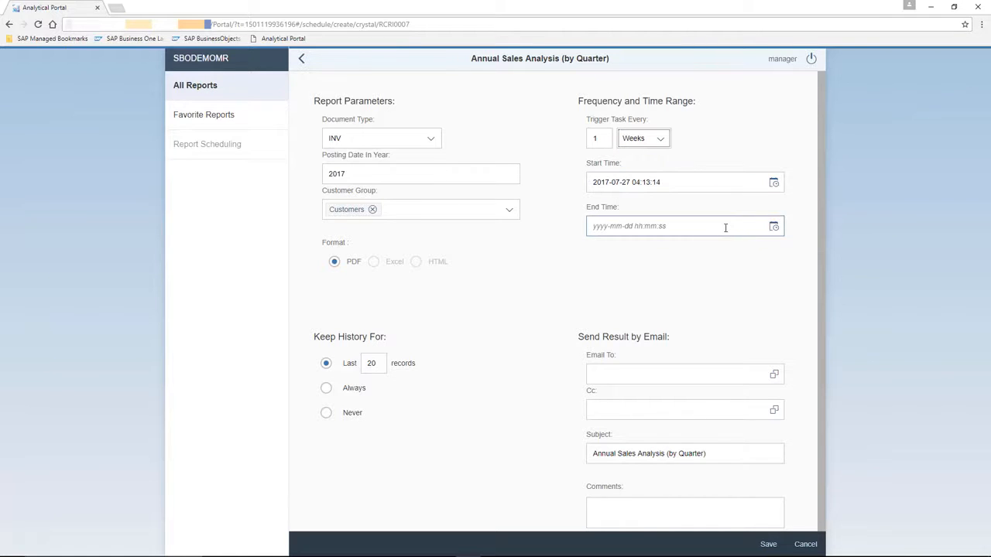
click(773, 227)
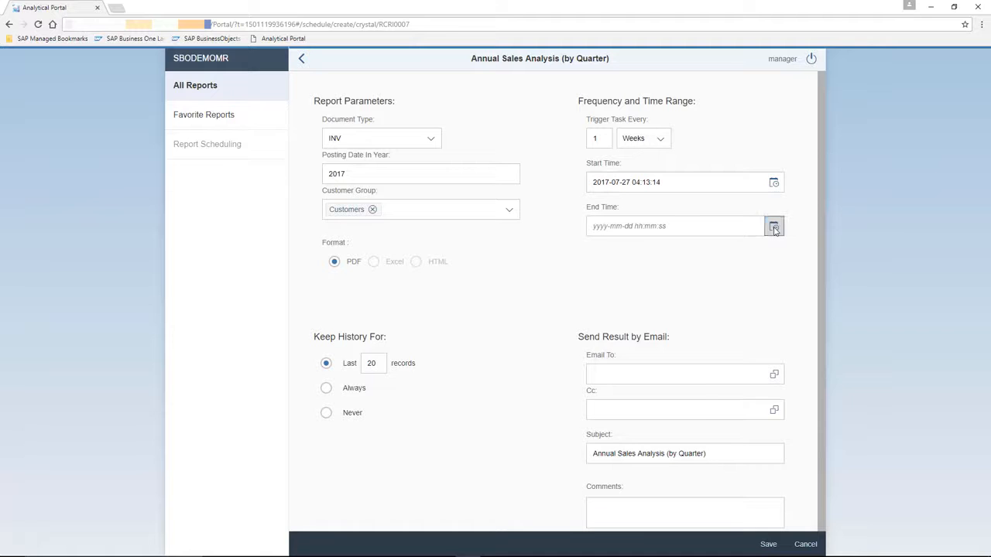
click(773, 227)
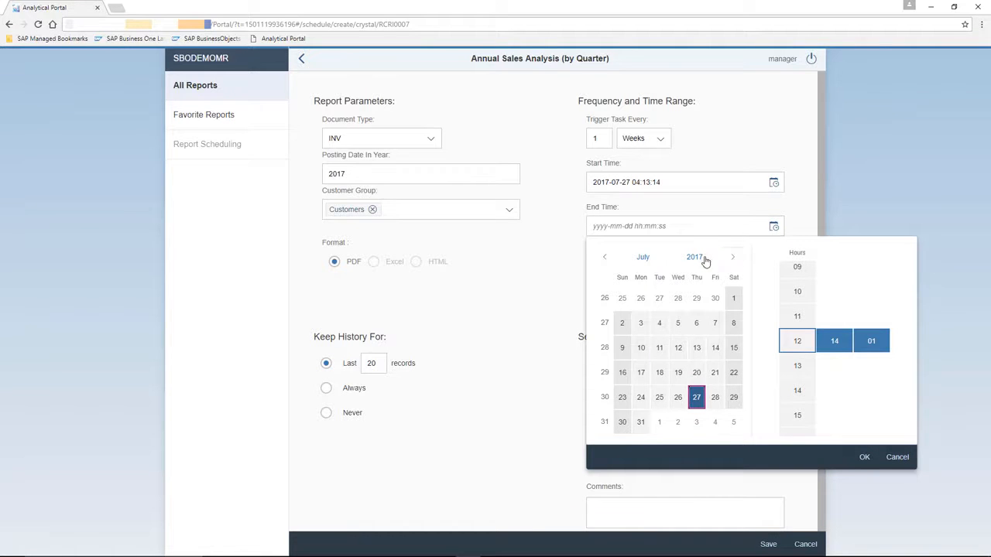
click(732, 257)
click(732, 257)
click(732, 257)
click(732, 257)
click(733, 257)
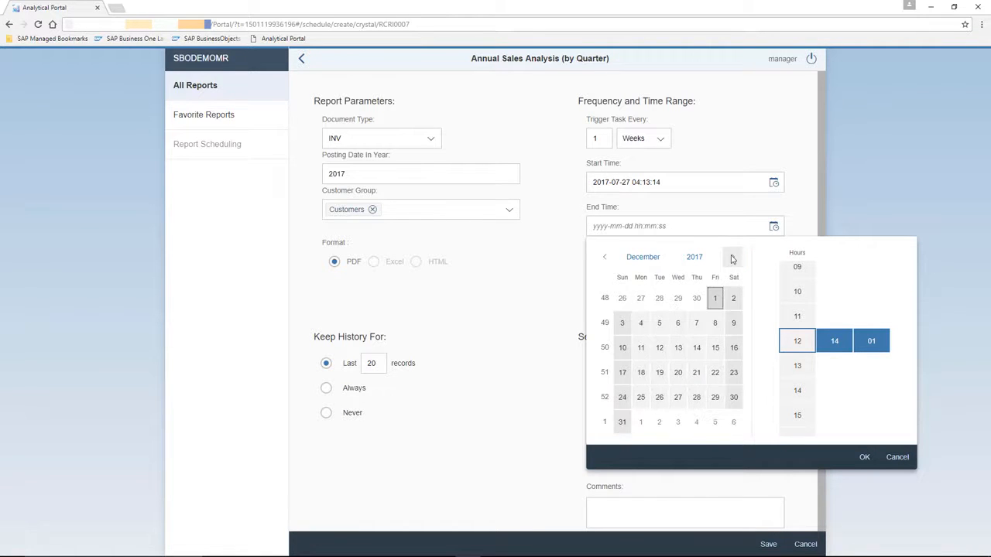
click(623, 422)
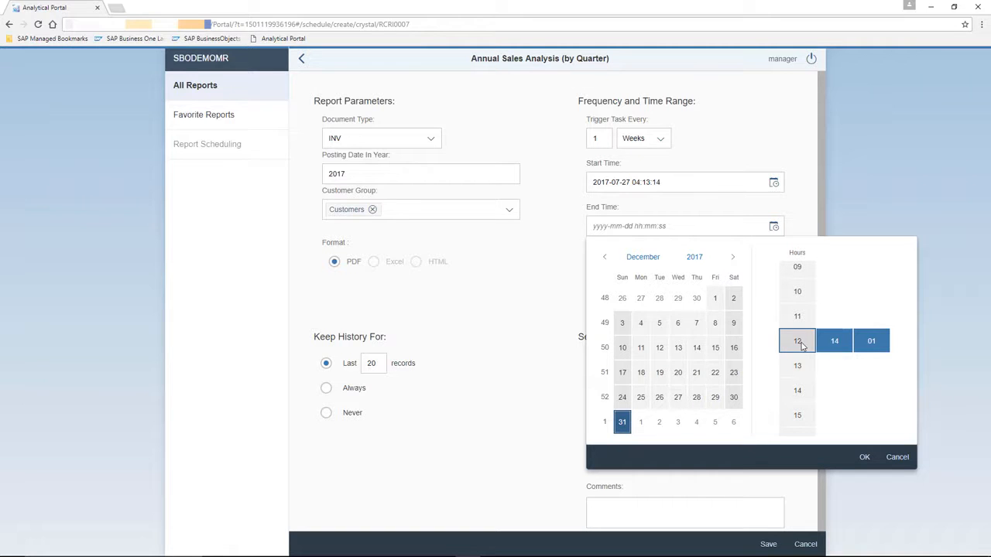
click(865, 457)
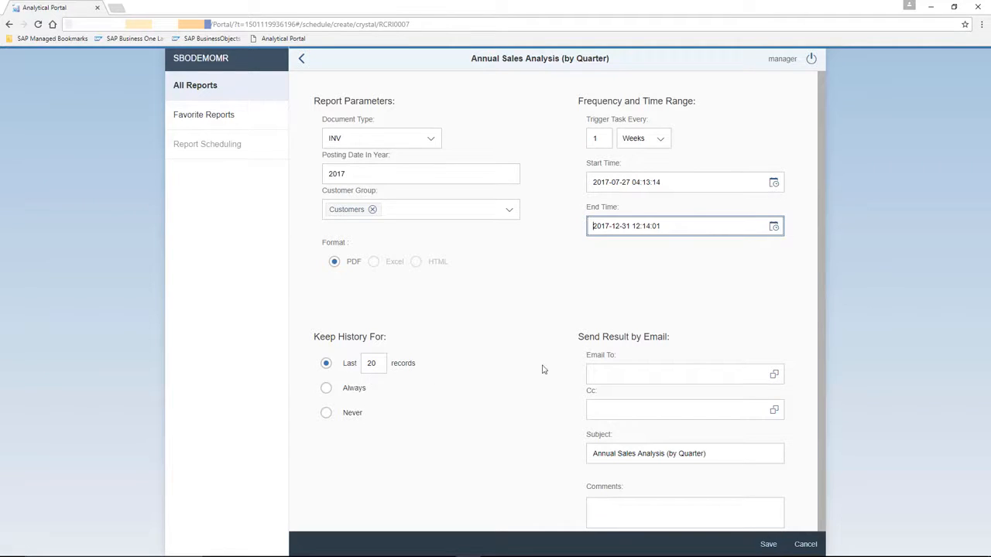
Step: Add the second and seventh users of the user list as main e-mail recipients of the scheduled report
click(731, 375)
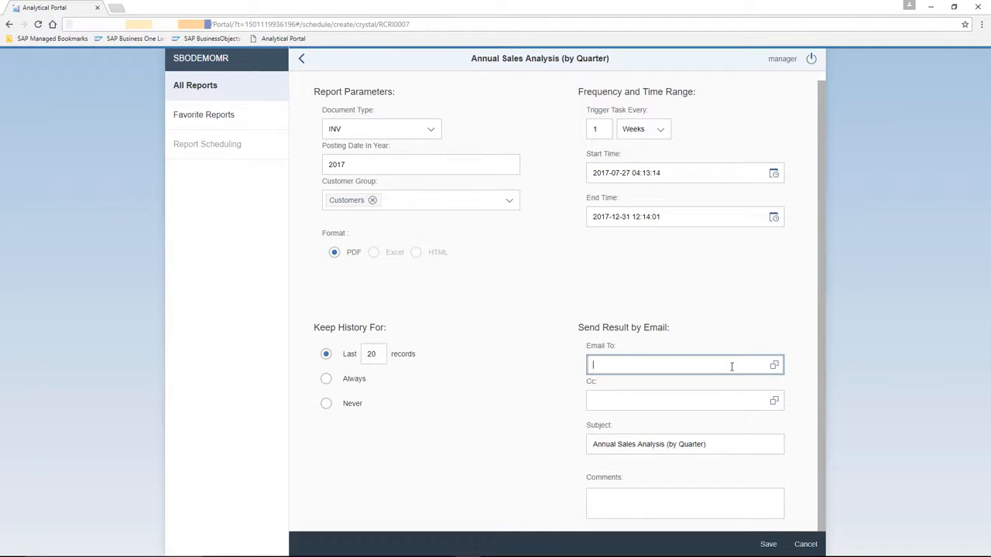
click(774, 365)
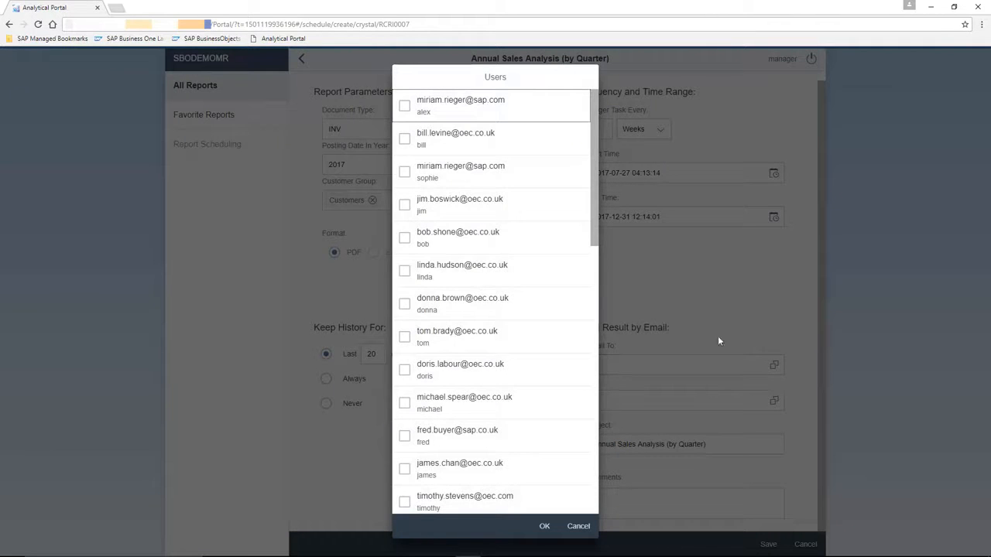
click(404, 139)
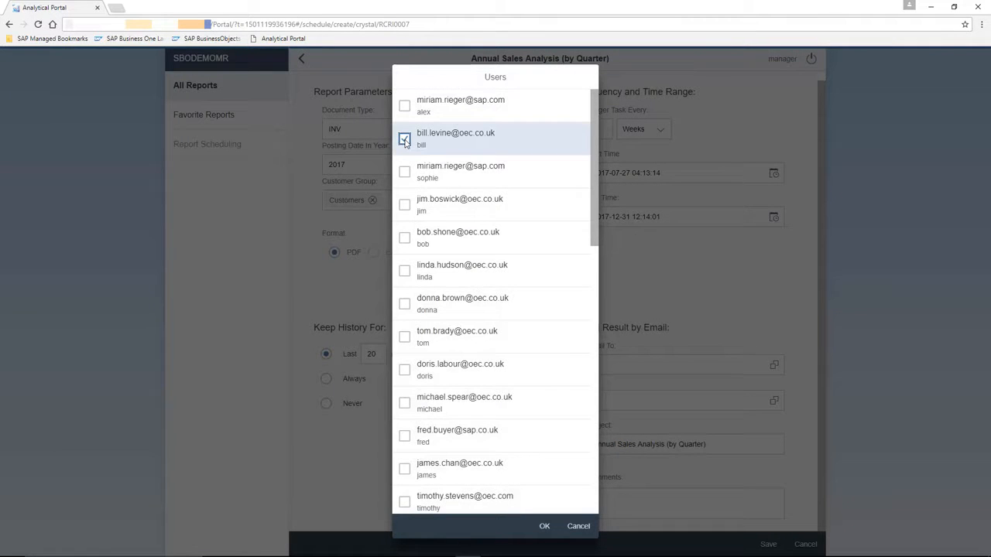
click(405, 303)
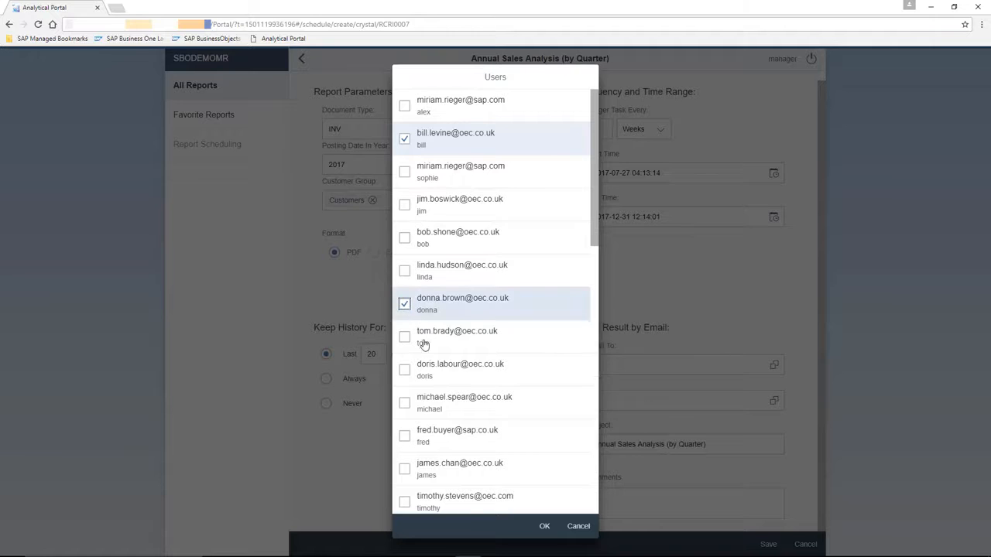
click(544, 526)
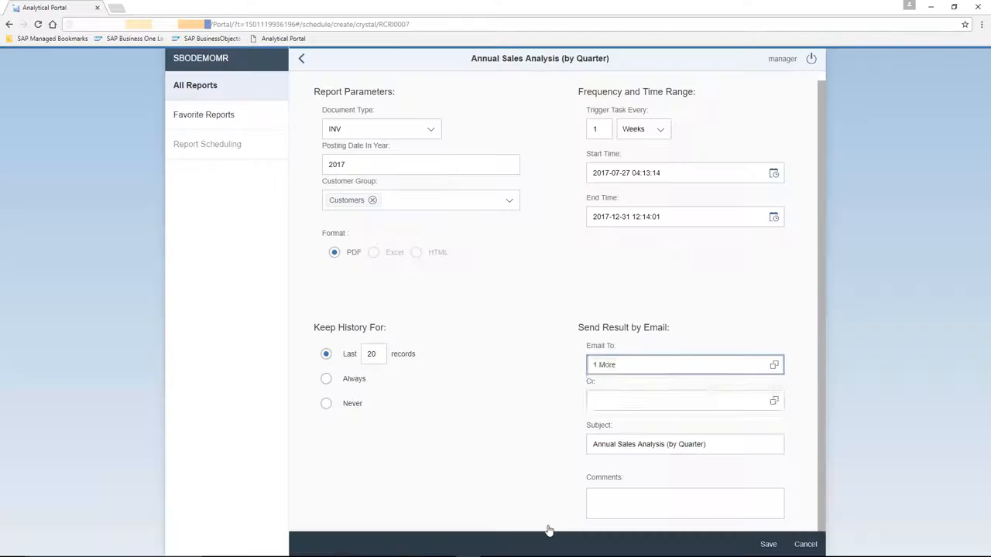
click(793, 428)
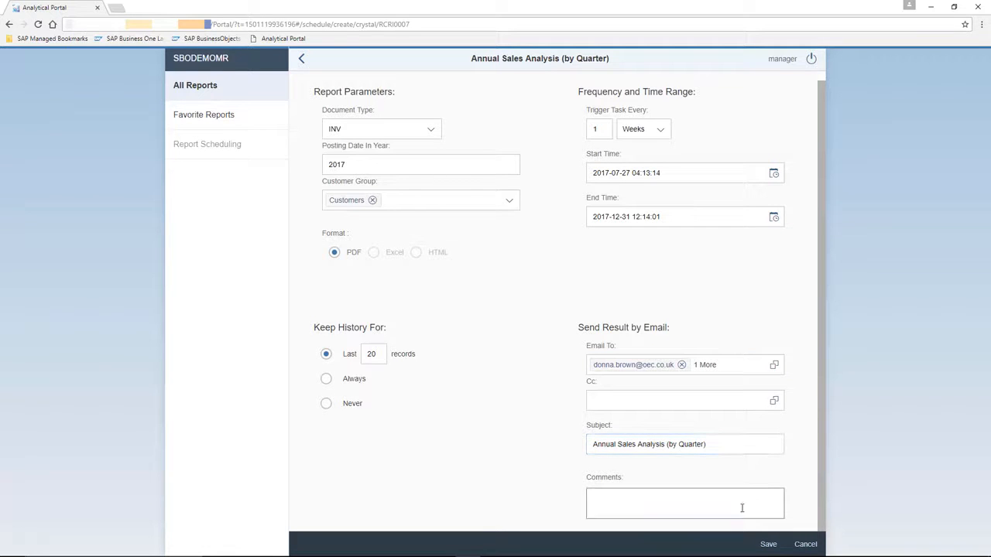
Step: Save the report schedule as "Weekly Sales Anaylsis Report" and show the list of scheduled reports
click(769, 545)
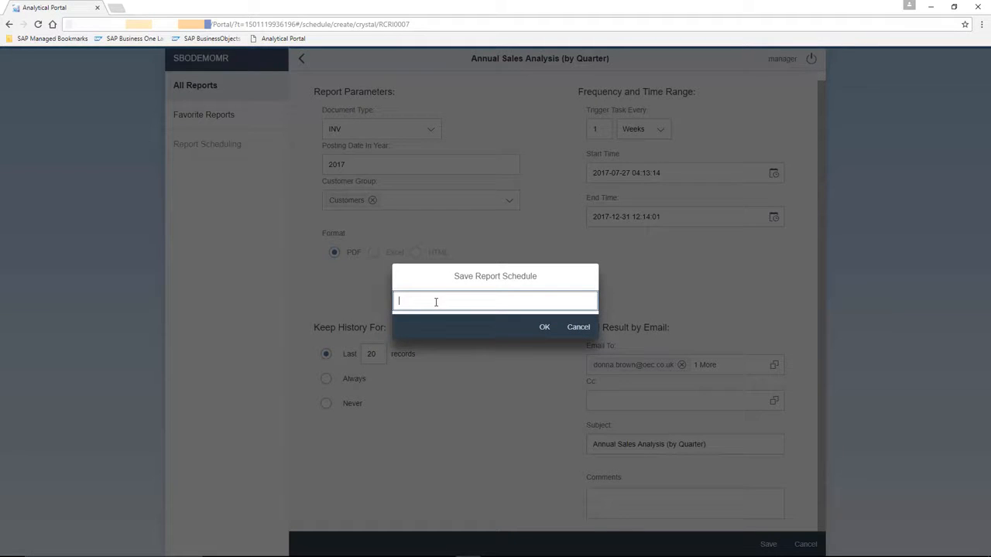
text(Weekly Sales Anaysis Report)
click(546, 330)
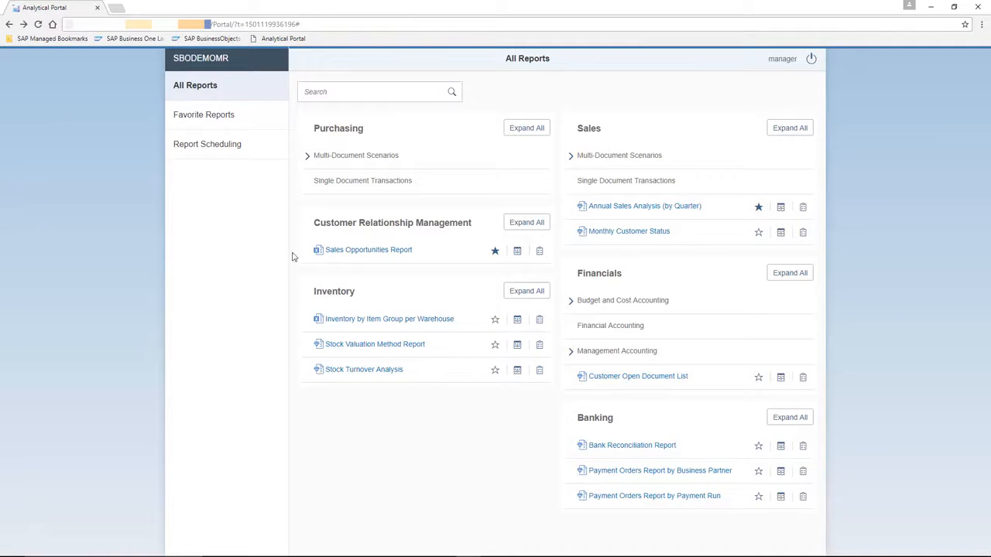
click(238, 152)
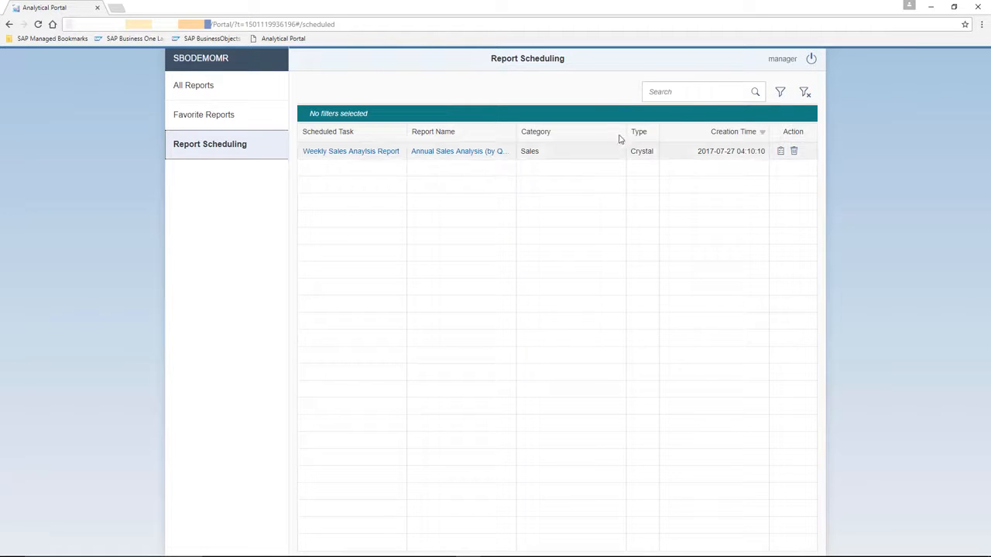
Step: Log off from the Analytical Portal
click(811, 64)
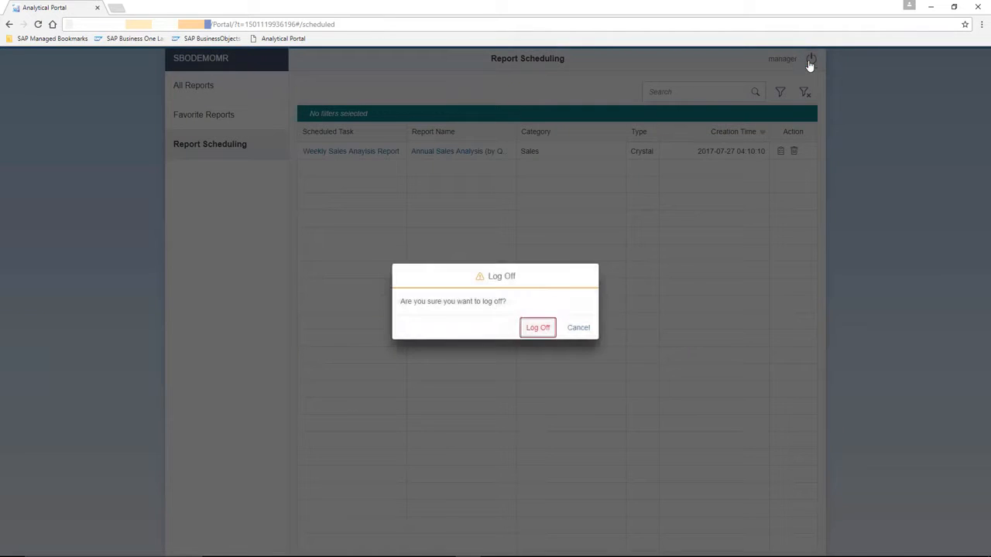
click(542, 329)
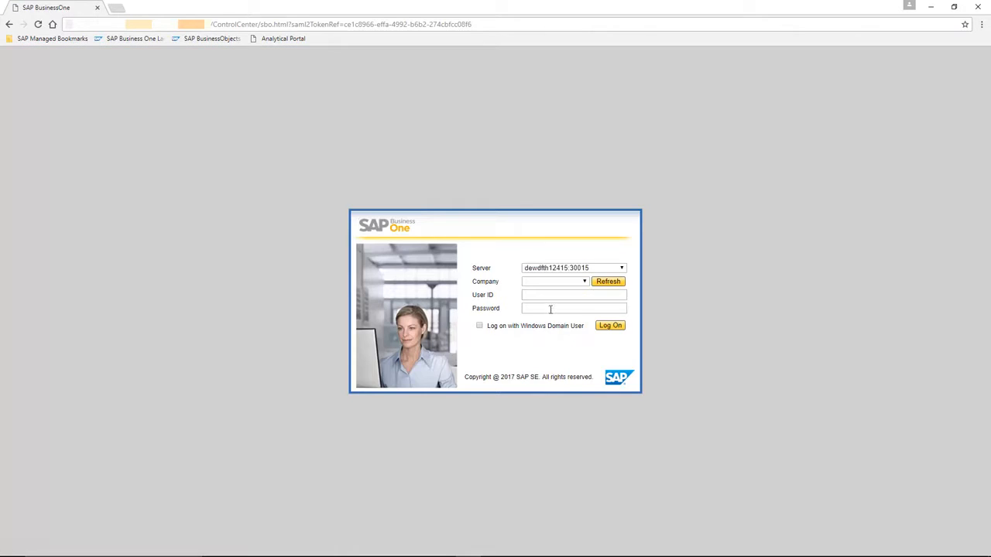
Step: Log on to the company SBODEMOMR with the portal user's ID and password
click(585, 282)
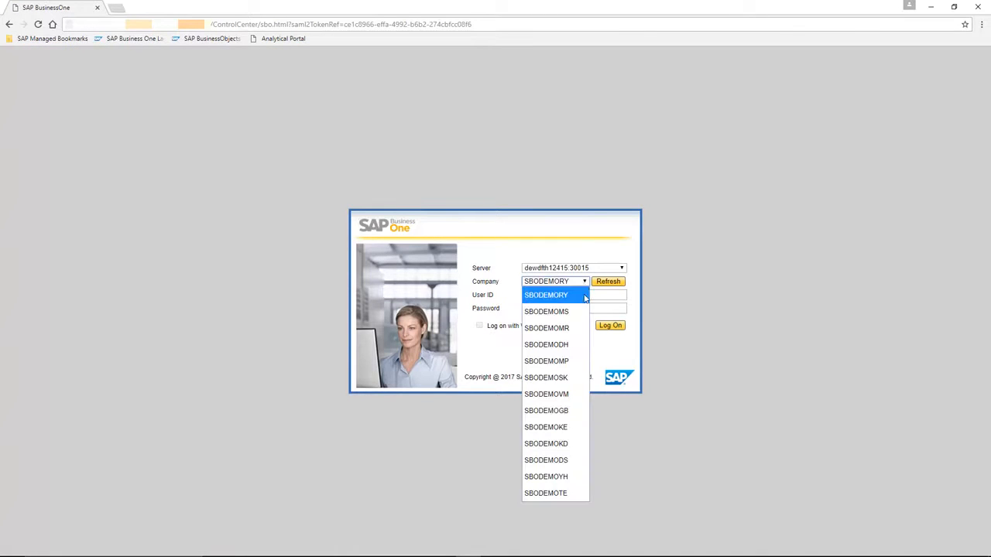
click(573, 328)
click(565, 299)
key(Tab)
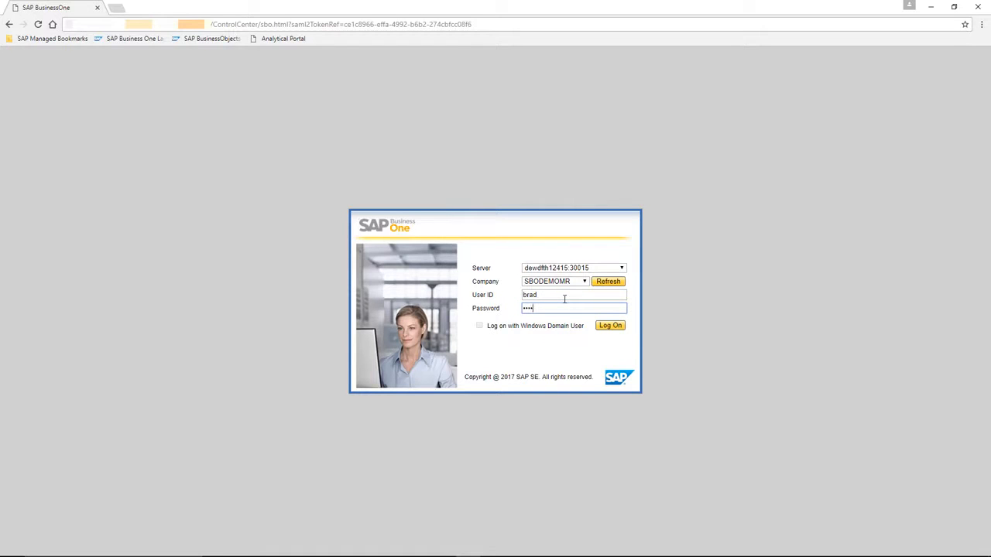
key(Return)
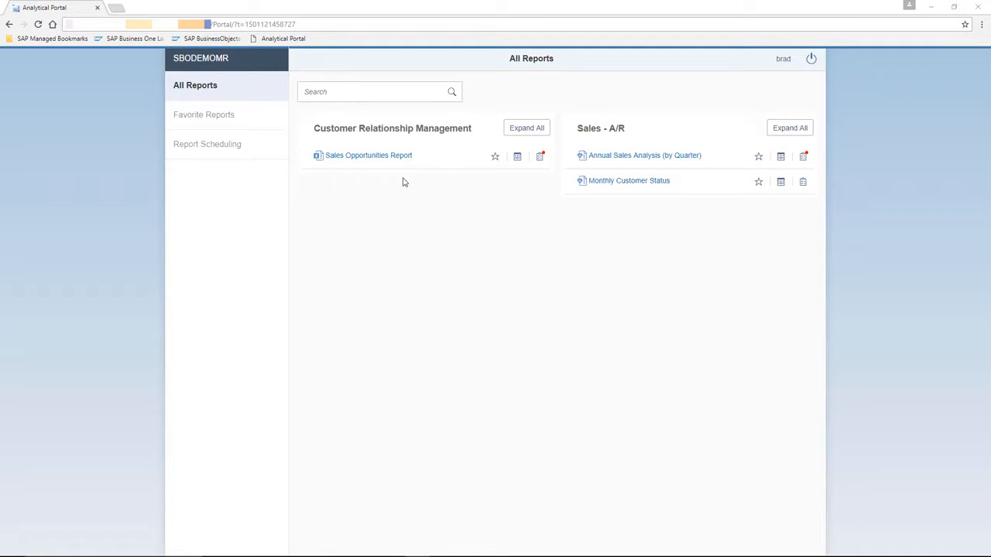
Step: Try to run the Sales Opportunities Report from the Customer Relationship Management group
click(372, 157)
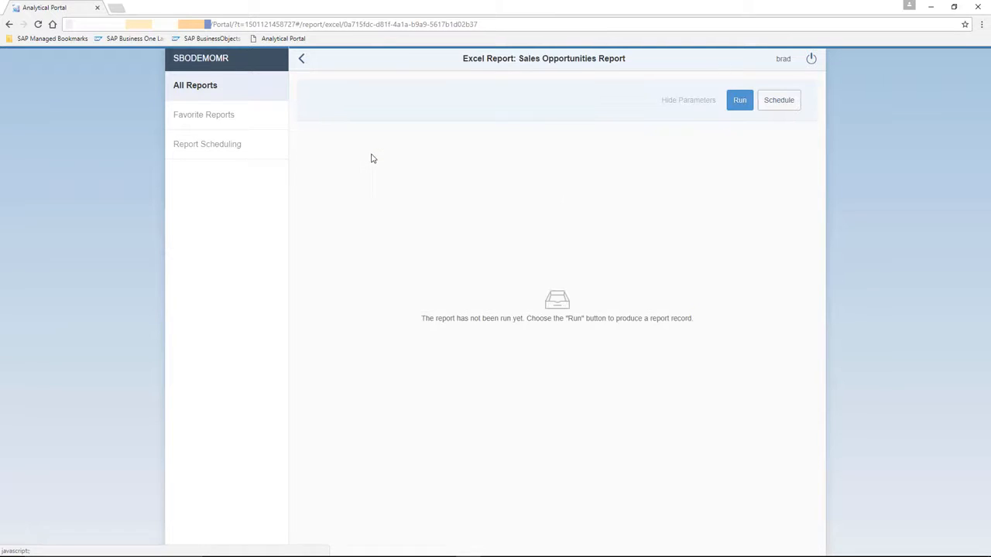
click(740, 102)
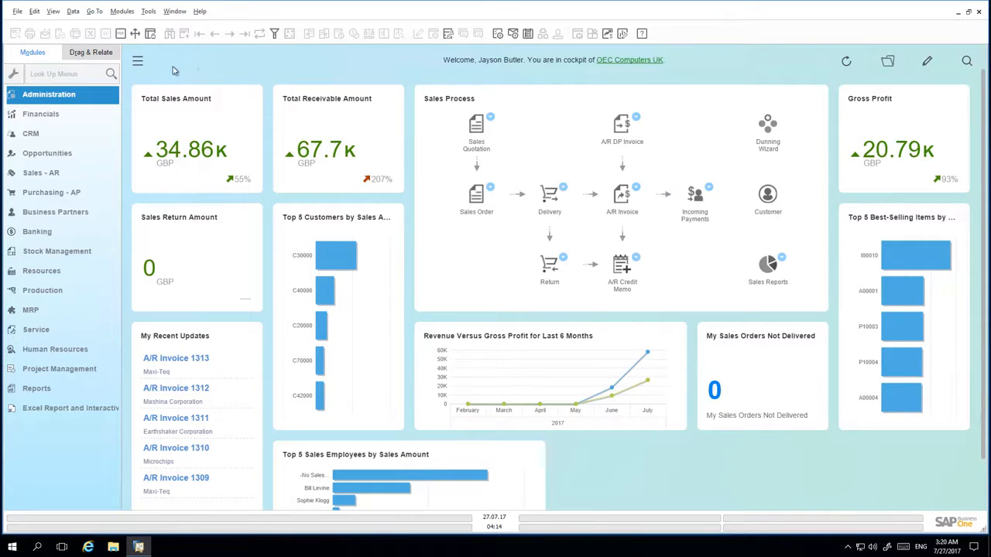
Step: In the SAP Business One client, look up "auth", open General Authorisations and select the user who logged on to the portal
click(54, 74)
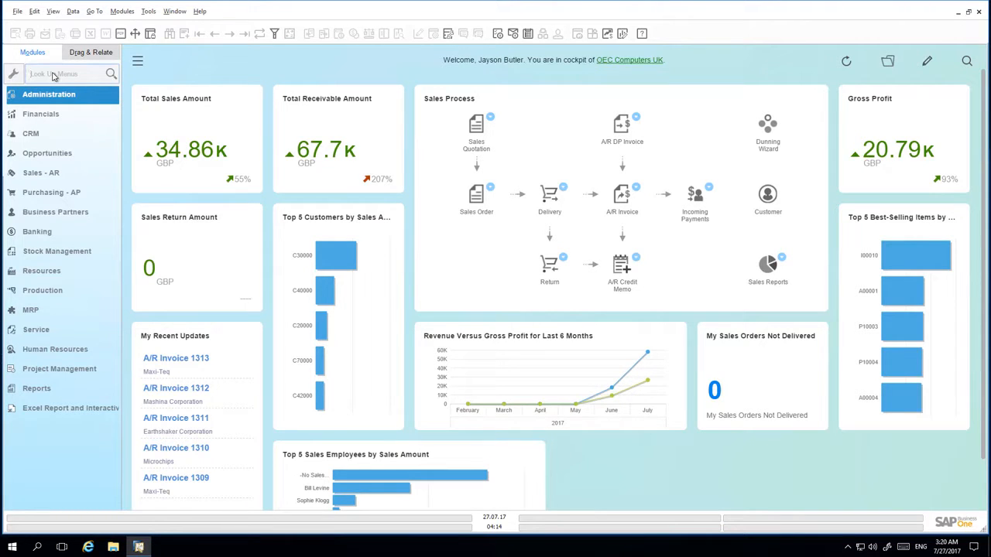
text(auth)
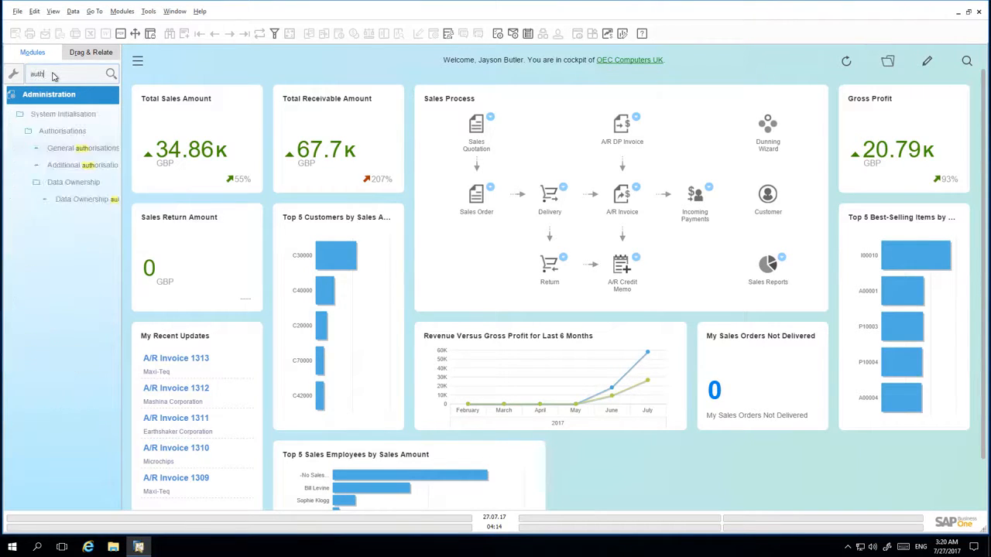
click(72, 150)
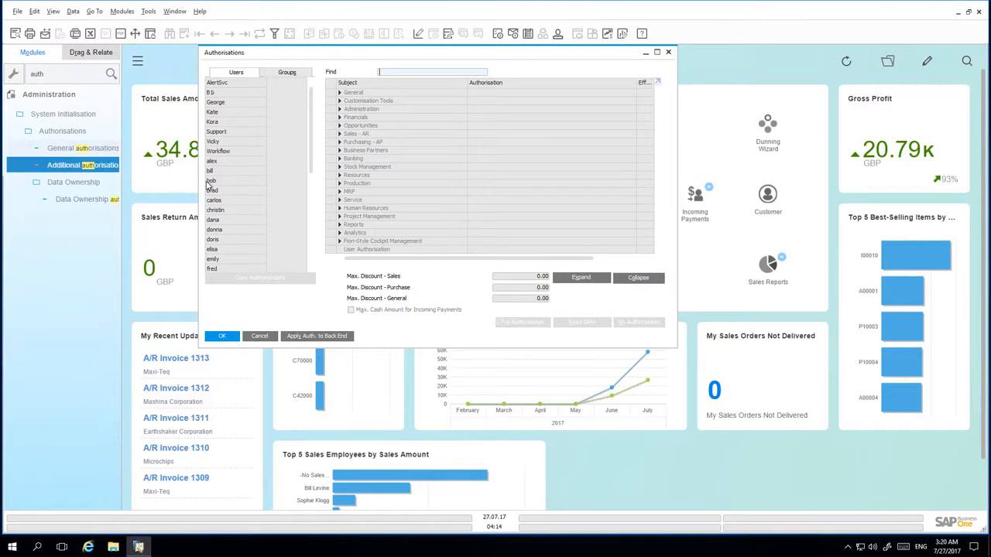
click(239, 192)
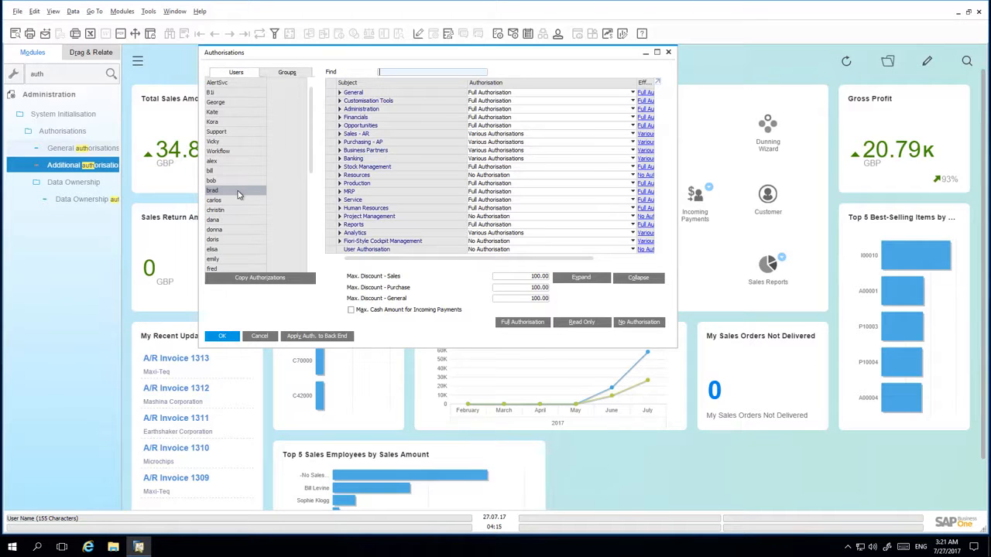
Step: Expand Sales - AR and its Sales Reports subject to examine the user's authorisations for the sales reports
click(339, 134)
scroll(341, 155, down, 2)
scroll(341, 160, down, 1)
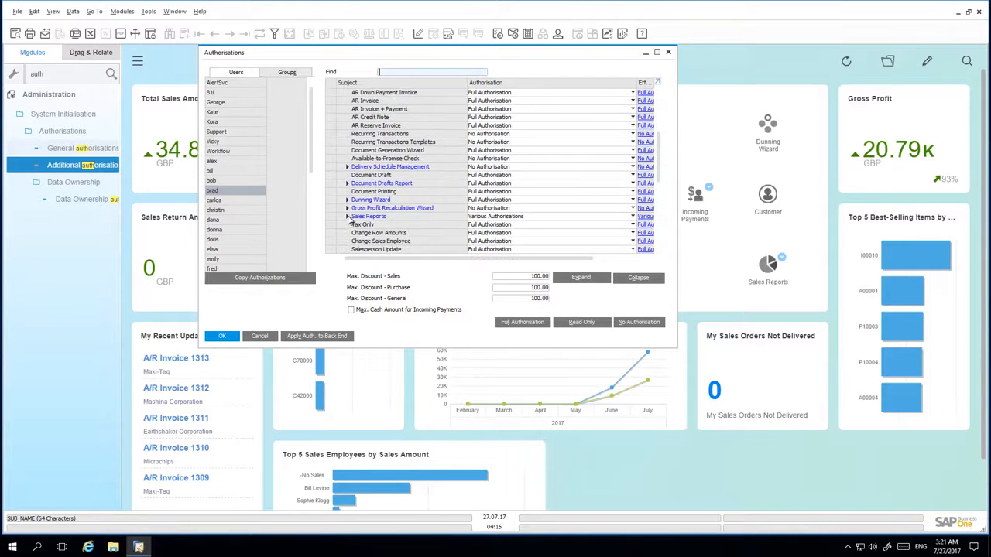
click(347, 216)
scroll(340, 219, down, 2)
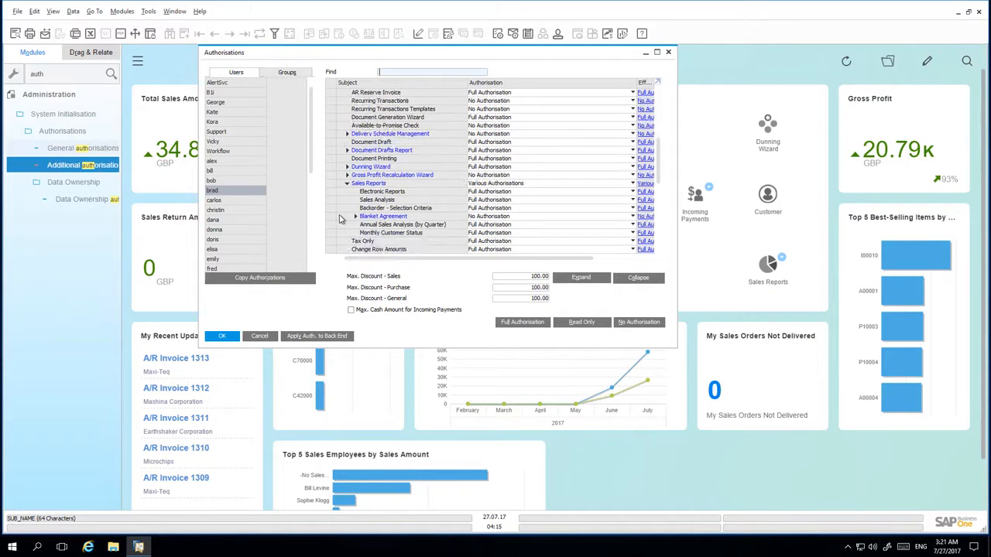
scroll(363, 222, down, 1)
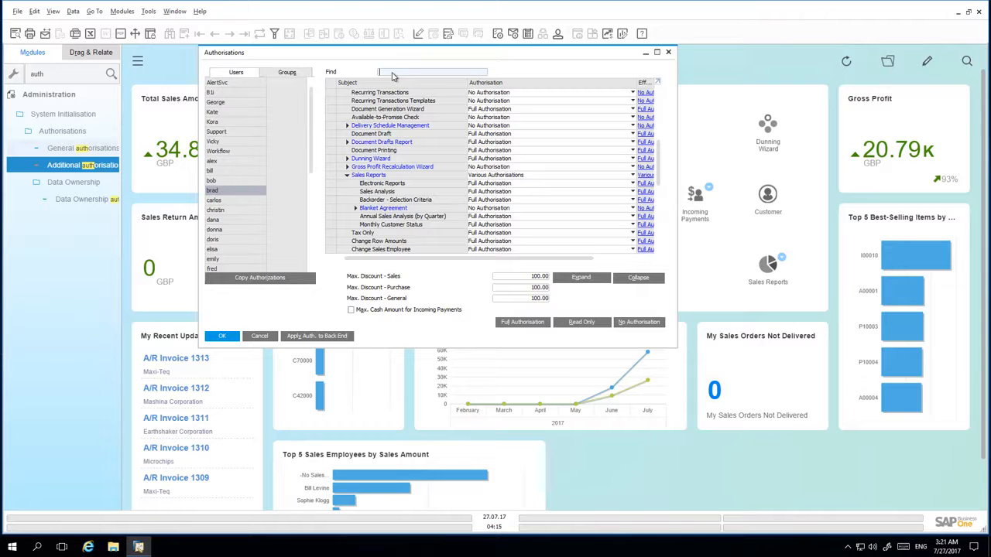
Step: Find "Sales Opp" among the authorisation subjects and examine the Sales Opportunities Report's authorisation under Excel Reports
text(Sales)
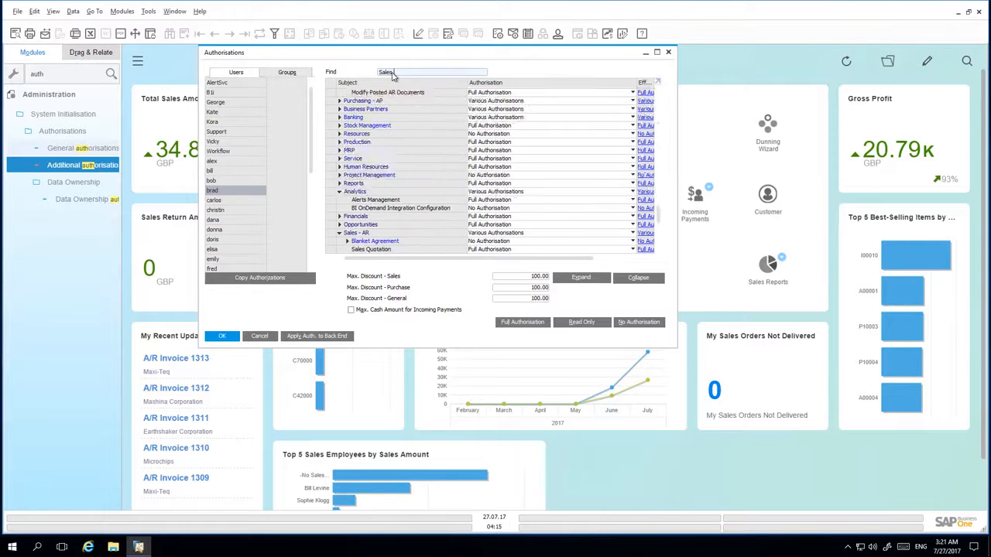
text( Opp)
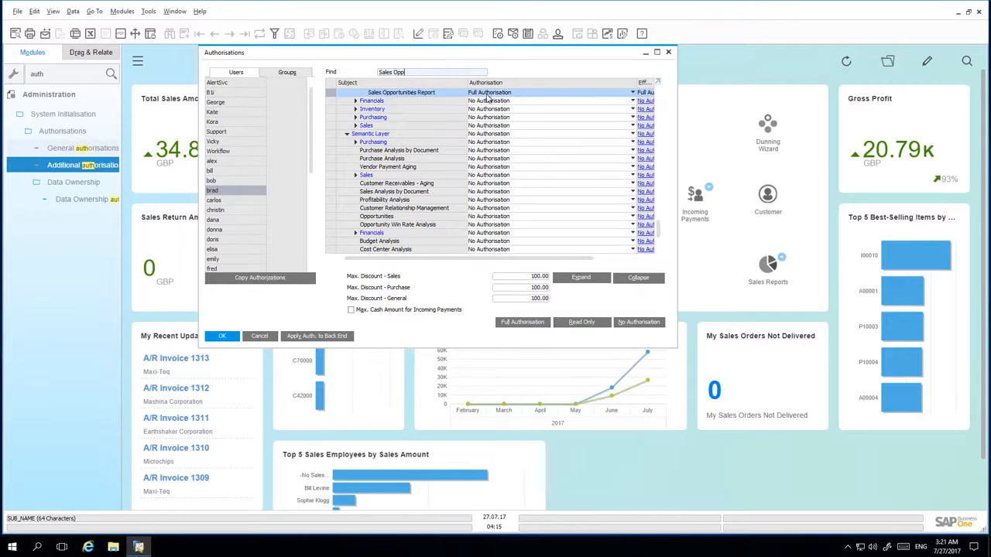
scroll(512, 97, up, 2)
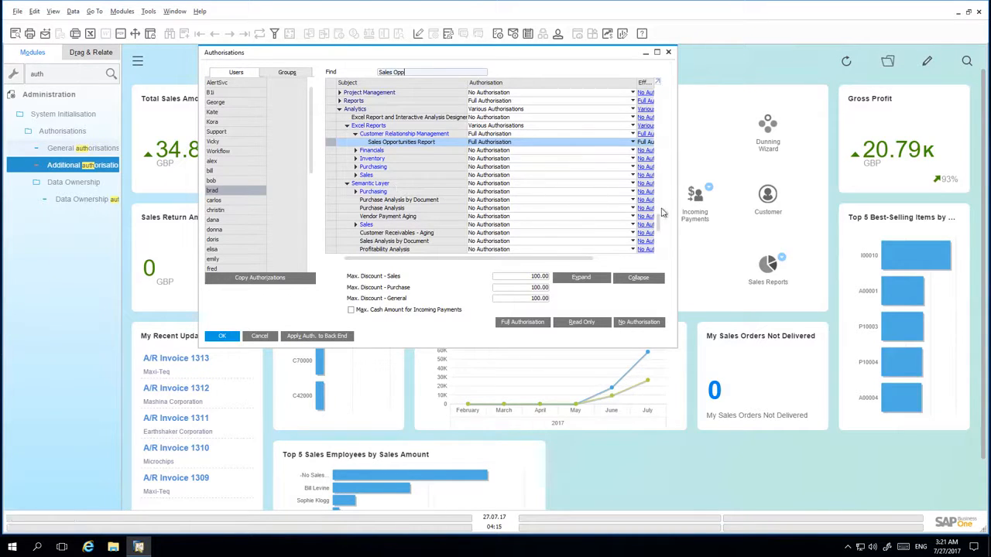
Step: Grant the user Full Authorisation for Opportunities under Semantic Layer and update the authorisations
scroll(660, 236, down, 2)
scroll(660, 236, down, 1)
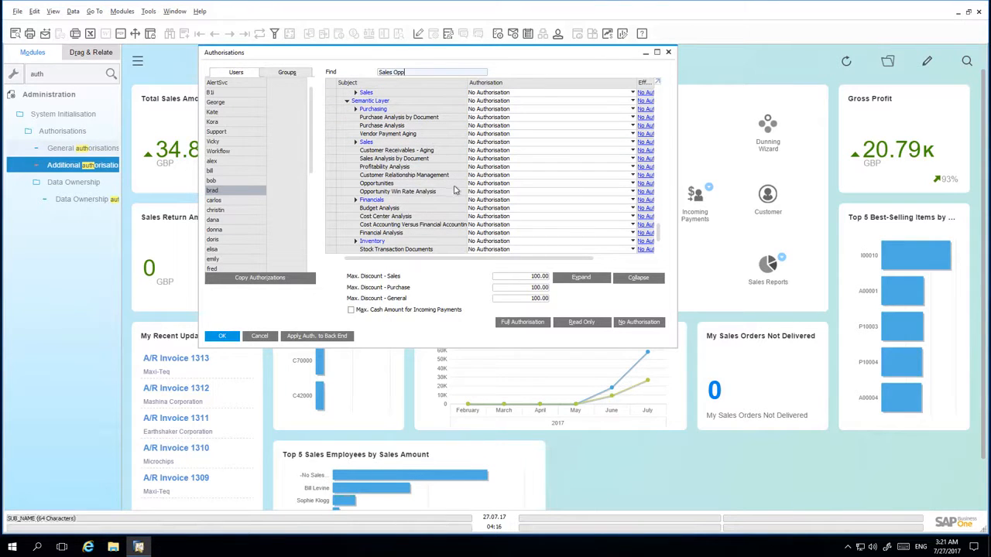
click(510, 190)
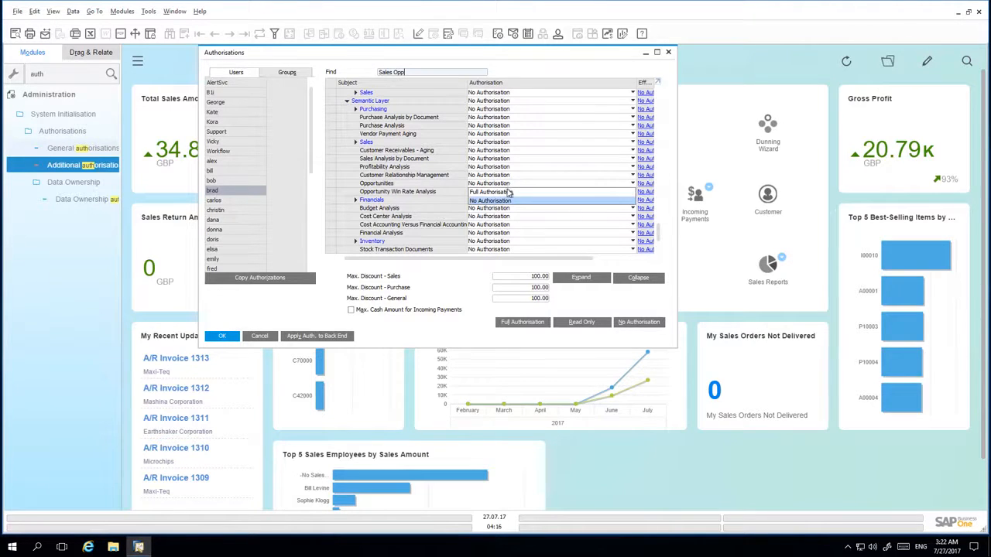
click(509, 192)
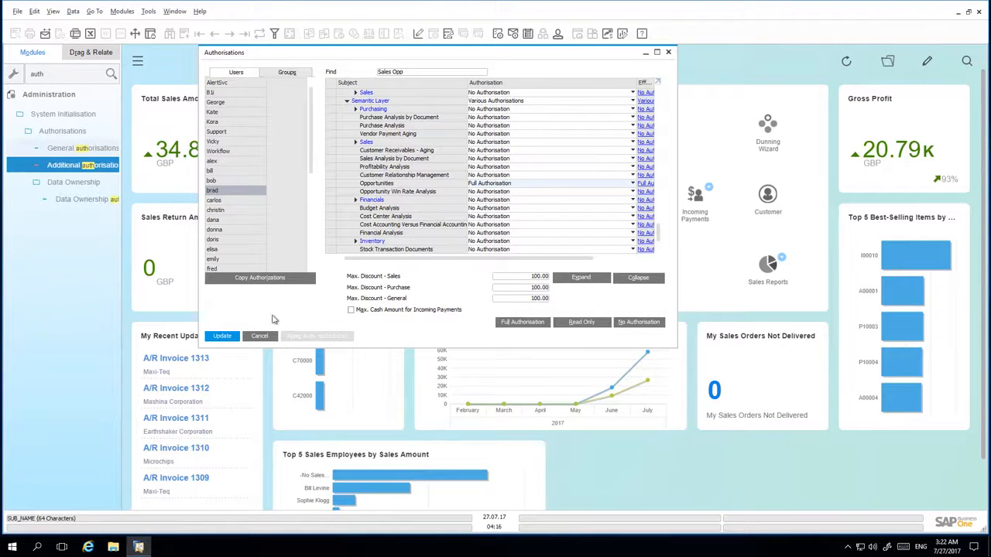
click(222, 336)
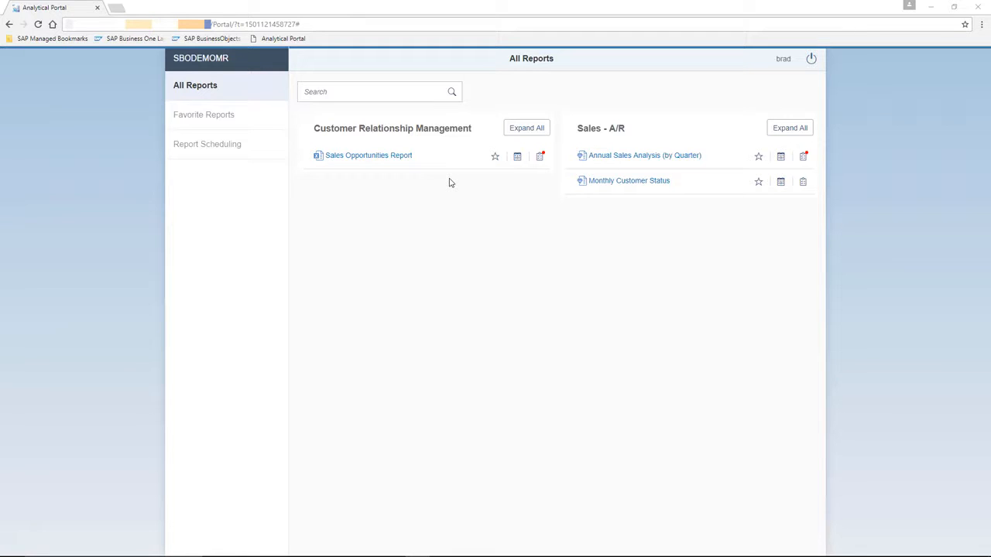
Step: Switch back to the Analytical Portal in the browser and run the Sales Opportunities Report
click(380, 160)
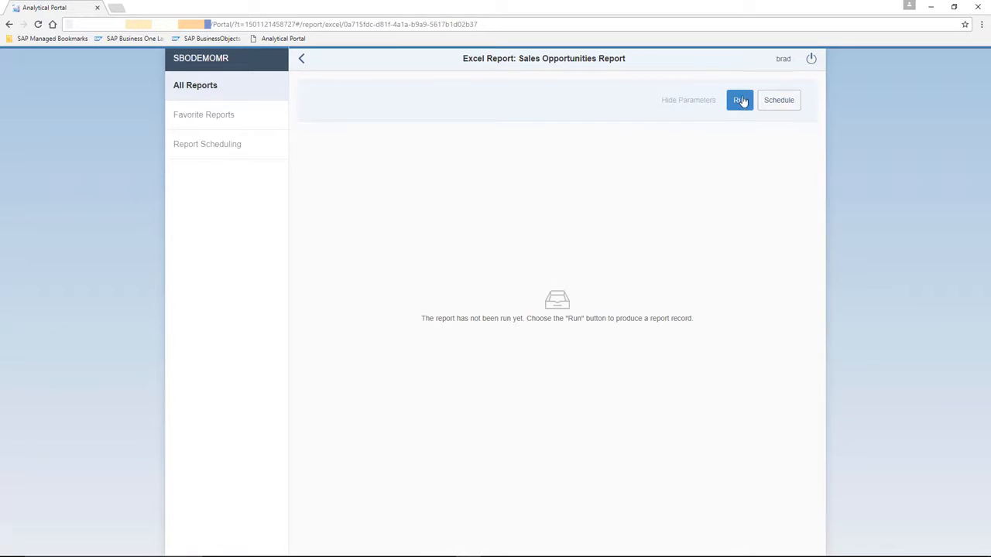
click(740, 101)
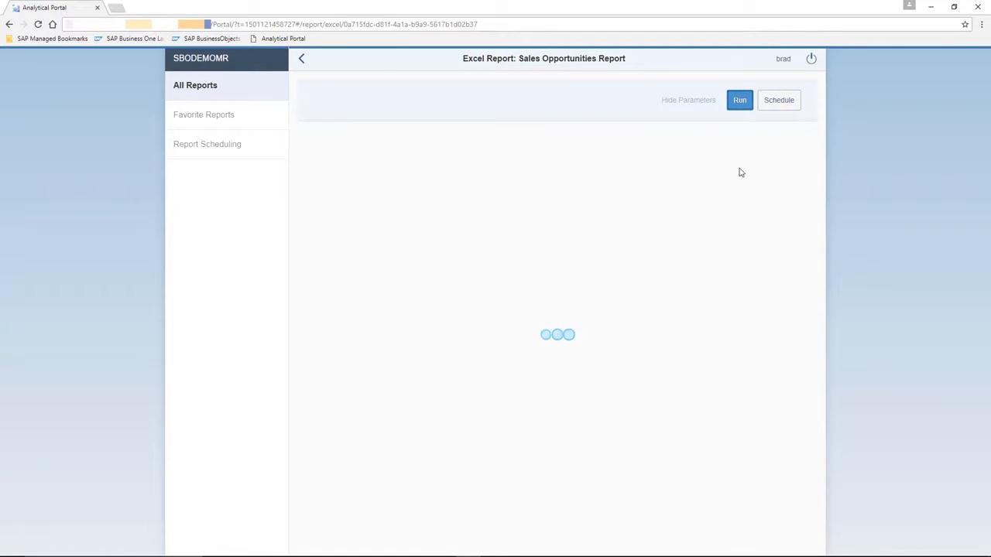